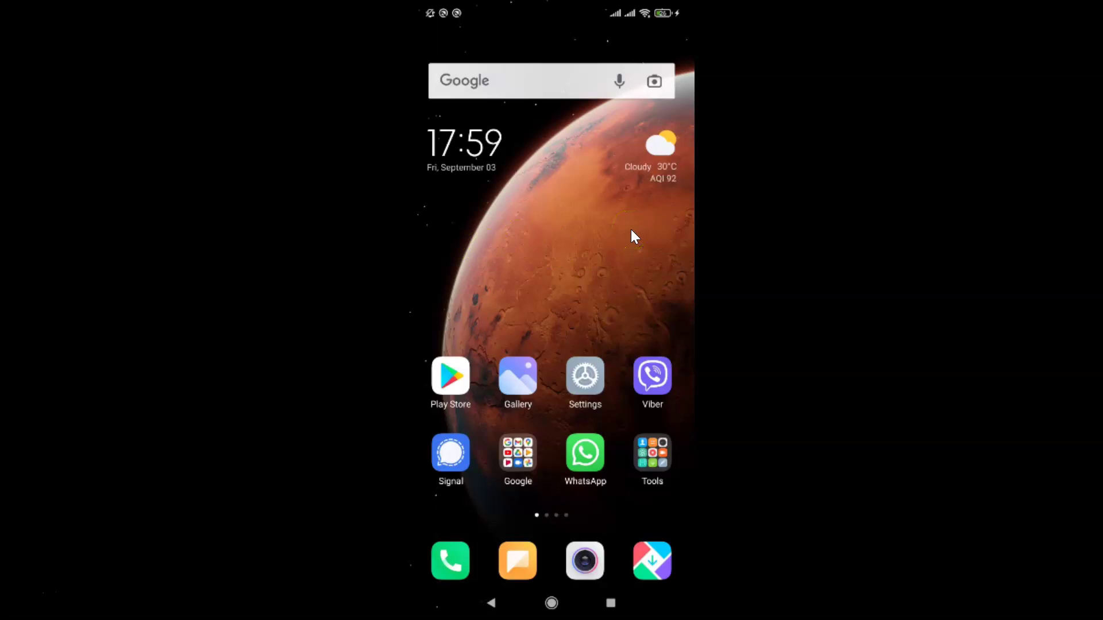
# Launch Viber from its icon on the Android home screen.
pyautogui.click(651, 379)
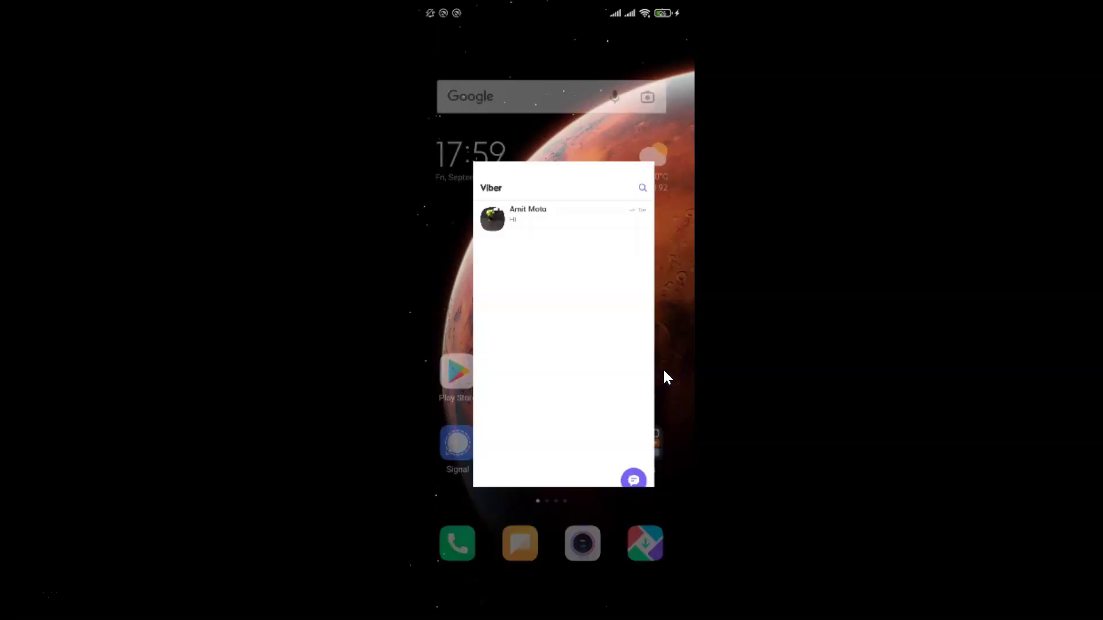
# From the chats list, go through More and Settings to the Notifications settings.
pyautogui.click(628, 282)
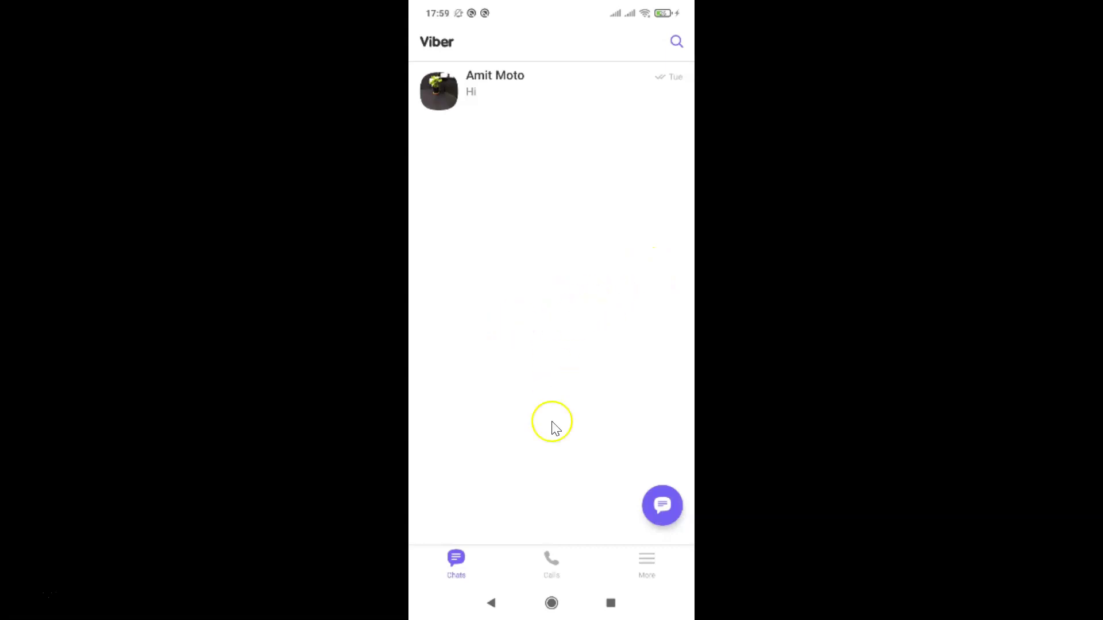
pyautogui.click(648, 564)
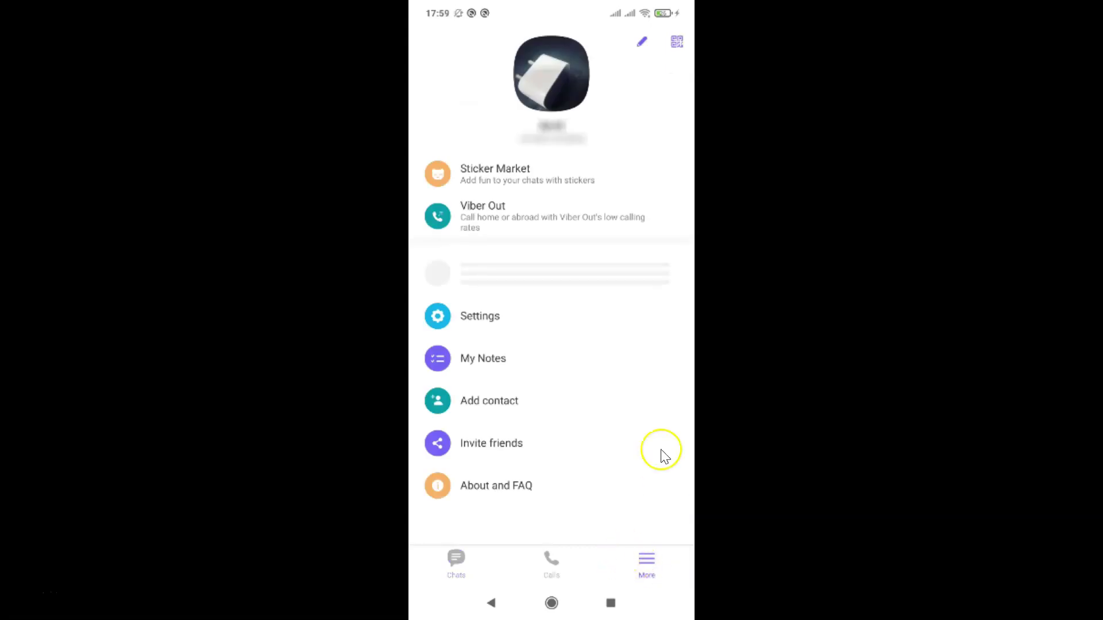
pyautogui.click(473, 320)
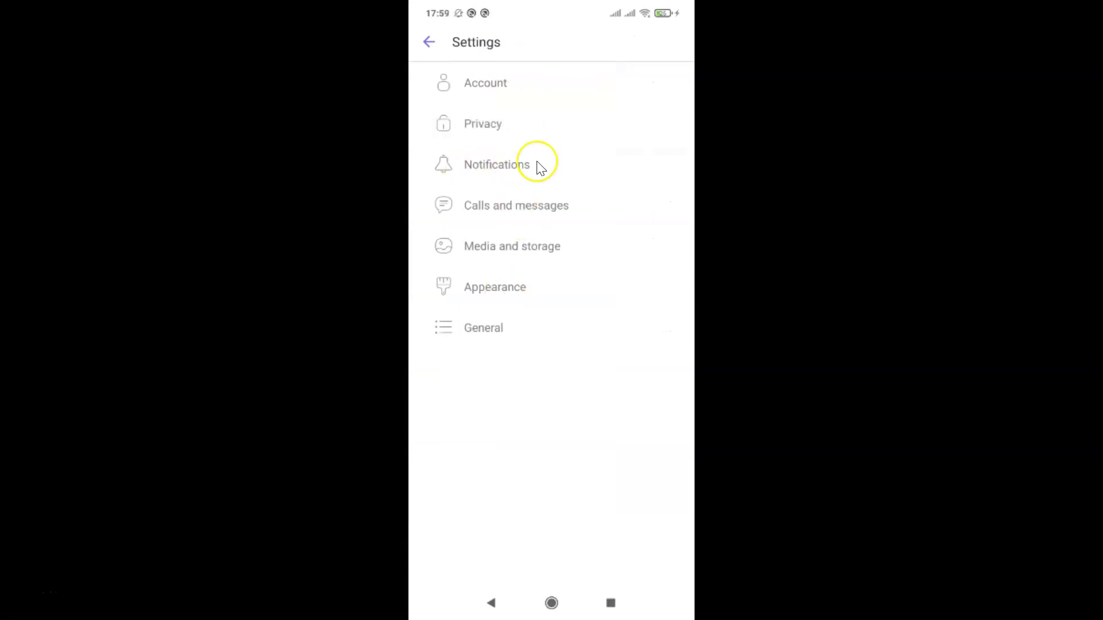
pyautogui.click(539, 166)
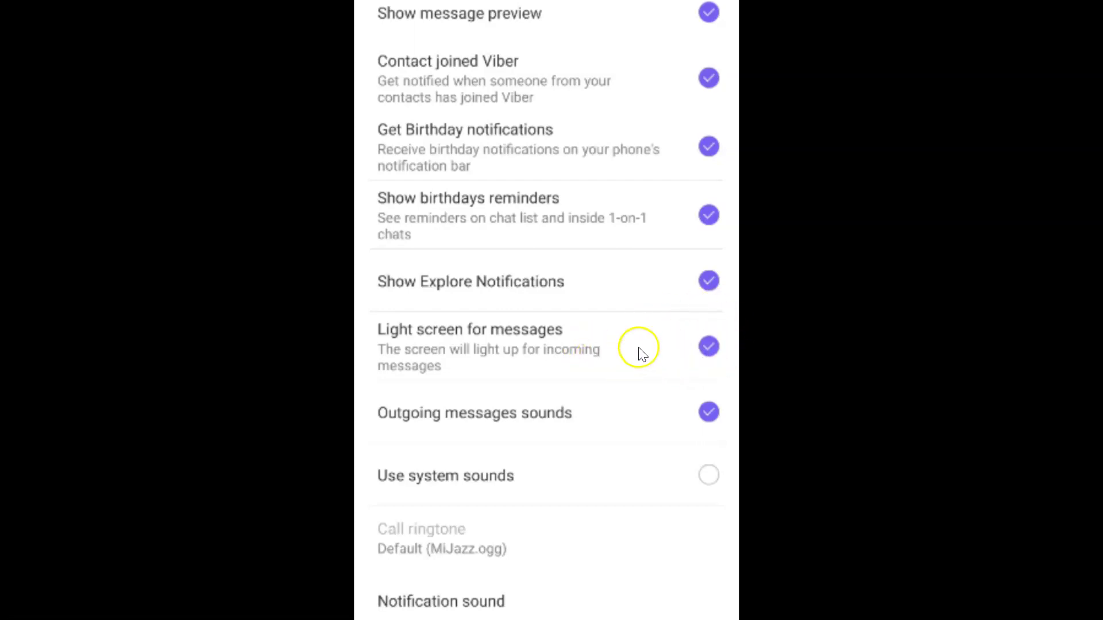
# Uncheck 'Light screen for messages' in Viber's notification settings.
pyautogui.click(706, 350)
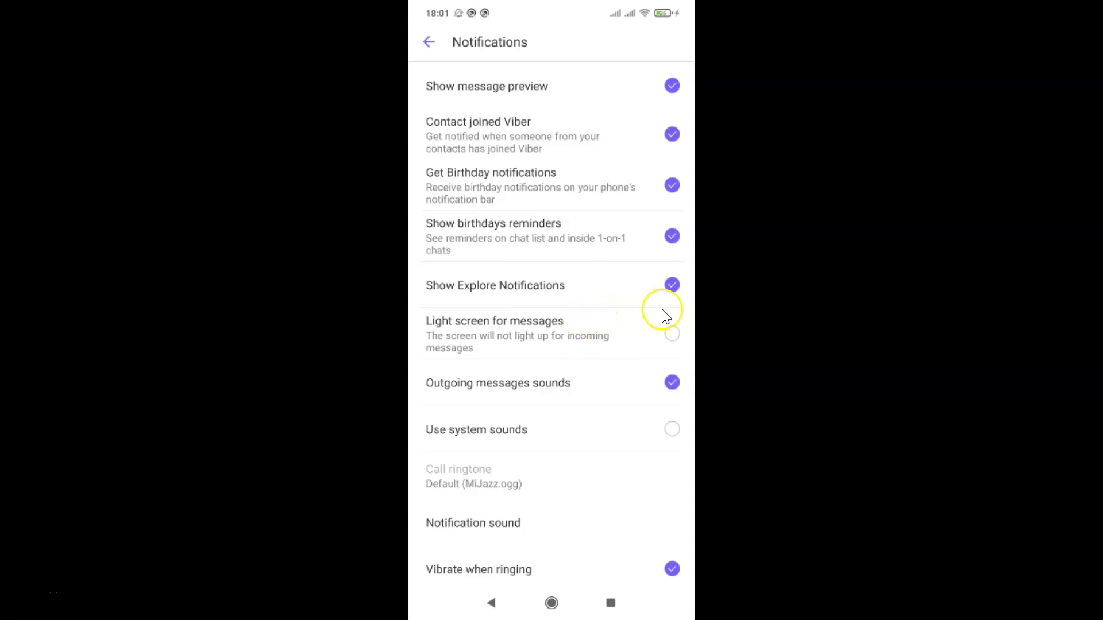
# Back out of the notification settings to Viber's chats list.
pyautogui.click(439, 43)
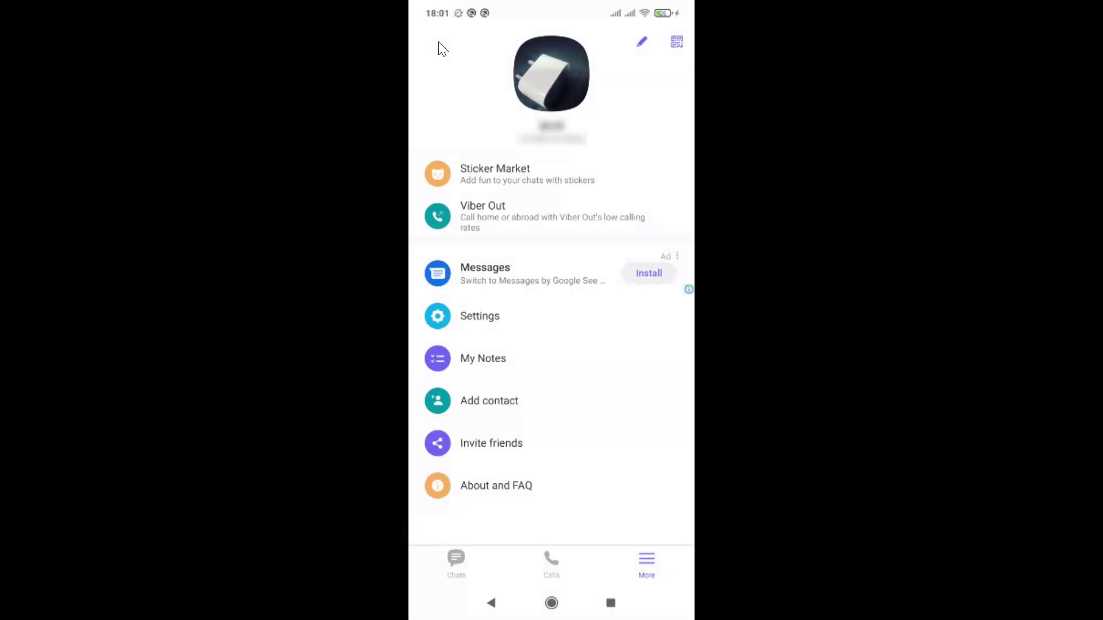
pyautogui.rightClick(438, 49)
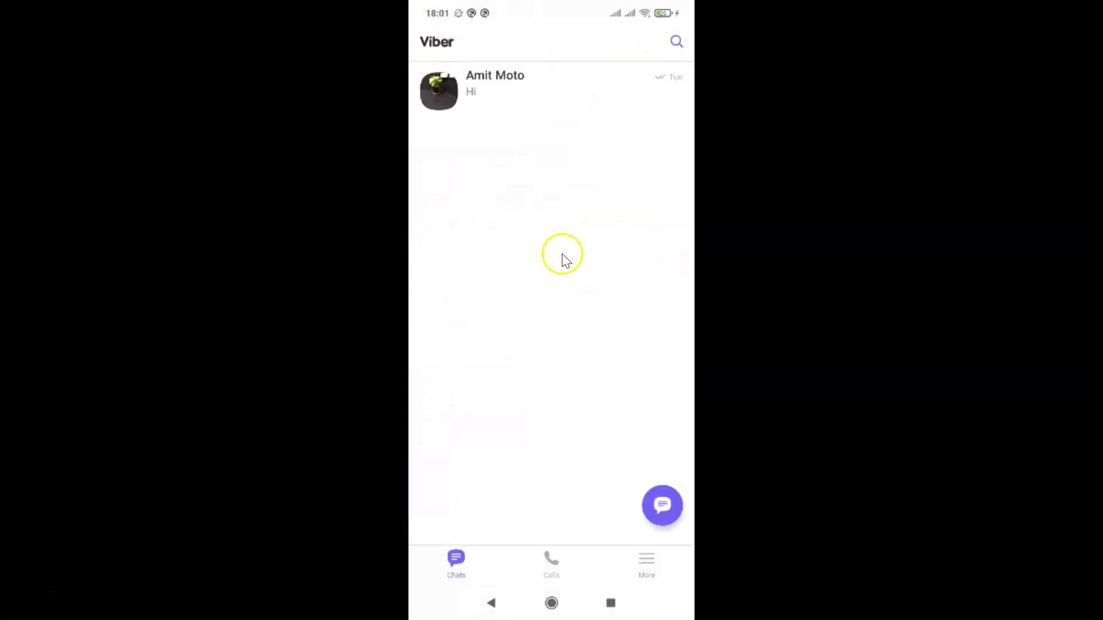